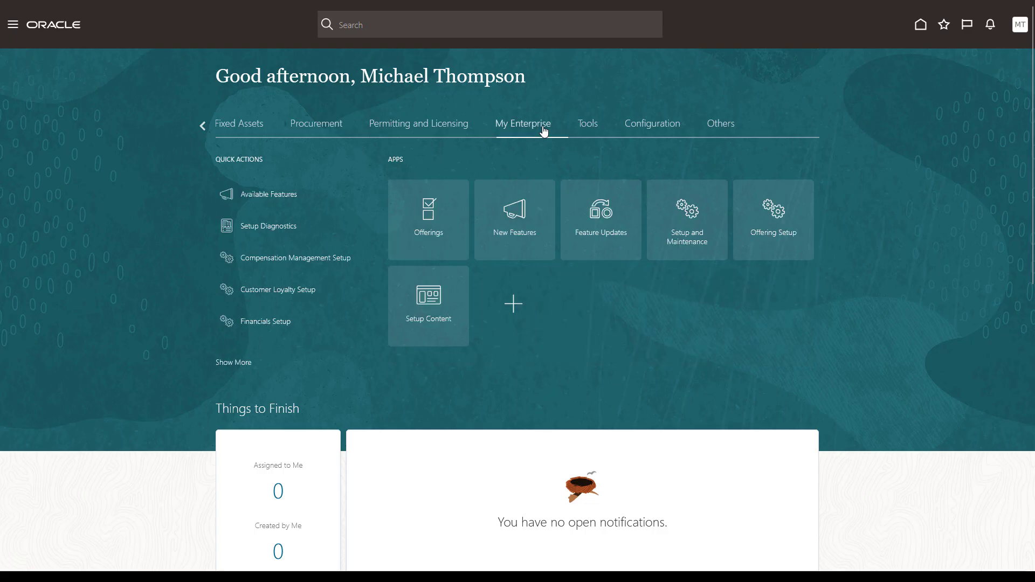
- Open the offering setup and switch the offering to Supply Chain Planning
left_click(775, 204)
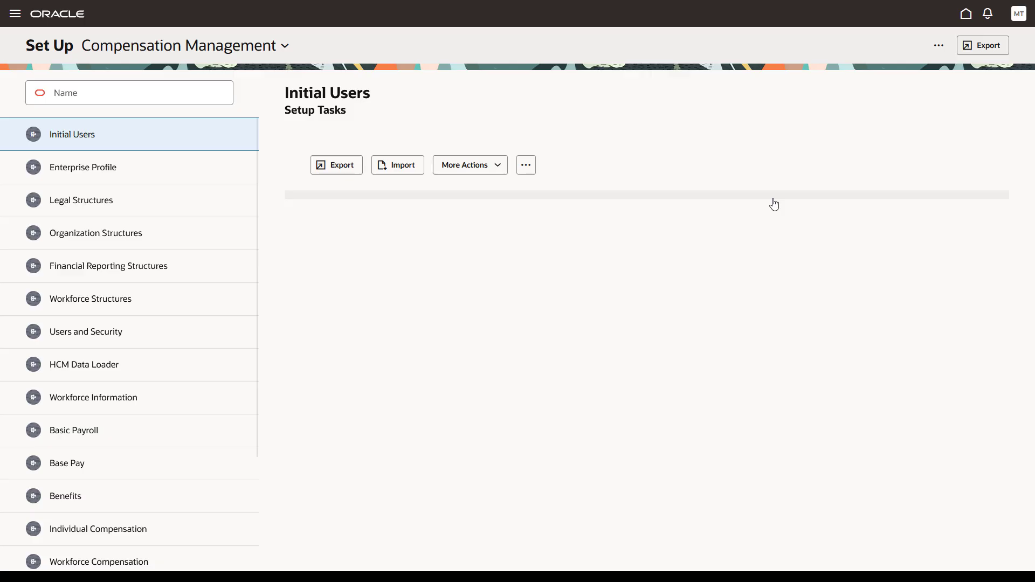
left_click(285, 46)
scroll(296, 108, "down", 2)
scroll(294, 110, "down", 2)
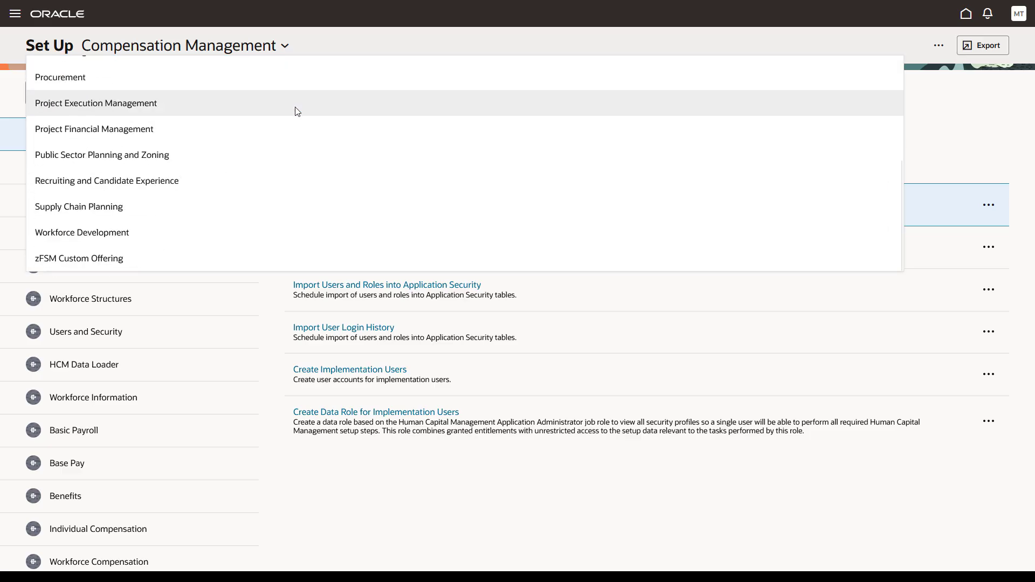
left_click(288, 203)
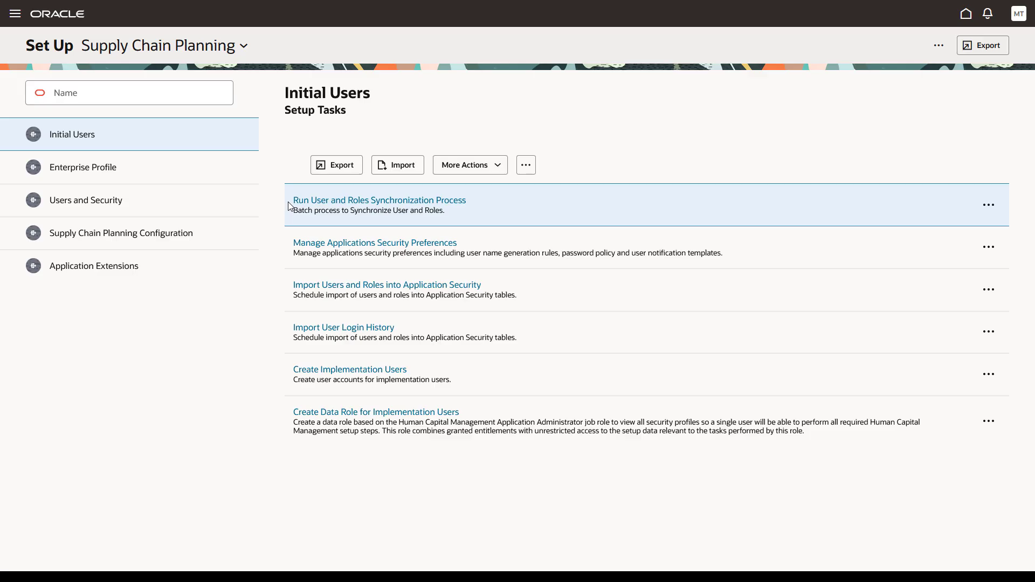
- Import the offering setup data from Supply Chain Planning_20251022_094428_753.zip, keeping the default import options, and submit the import
left_click(938, 47)
left_click(913, 157)
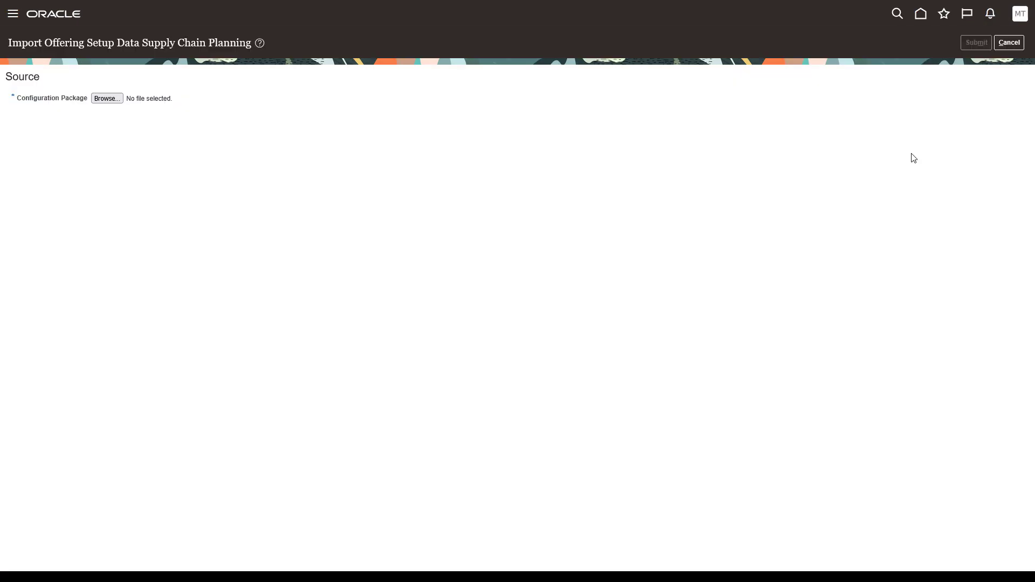
left_click(111, 100)
left_click(399, 248)
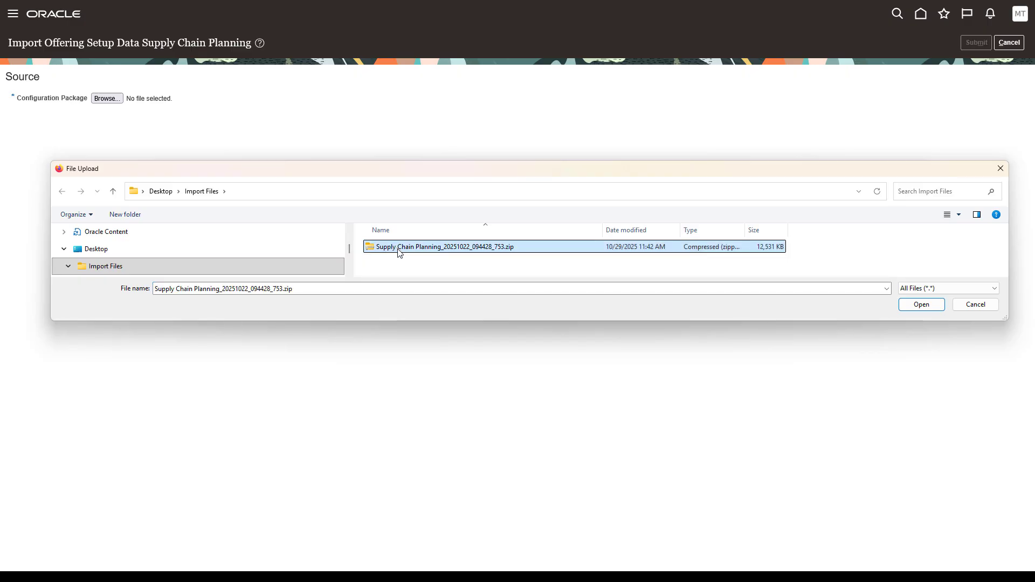
left_click(913, 302)
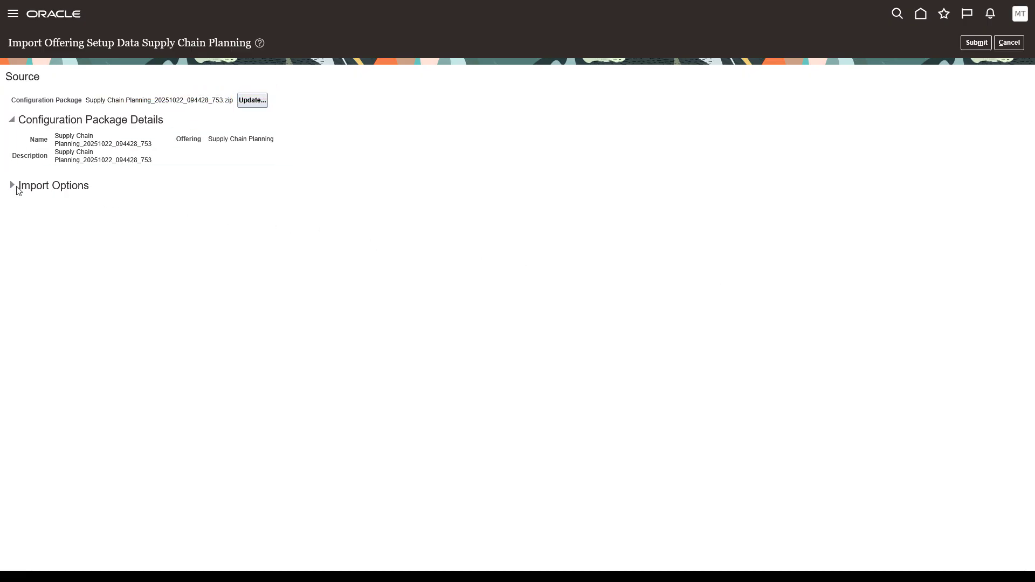
left_click(13, 187)
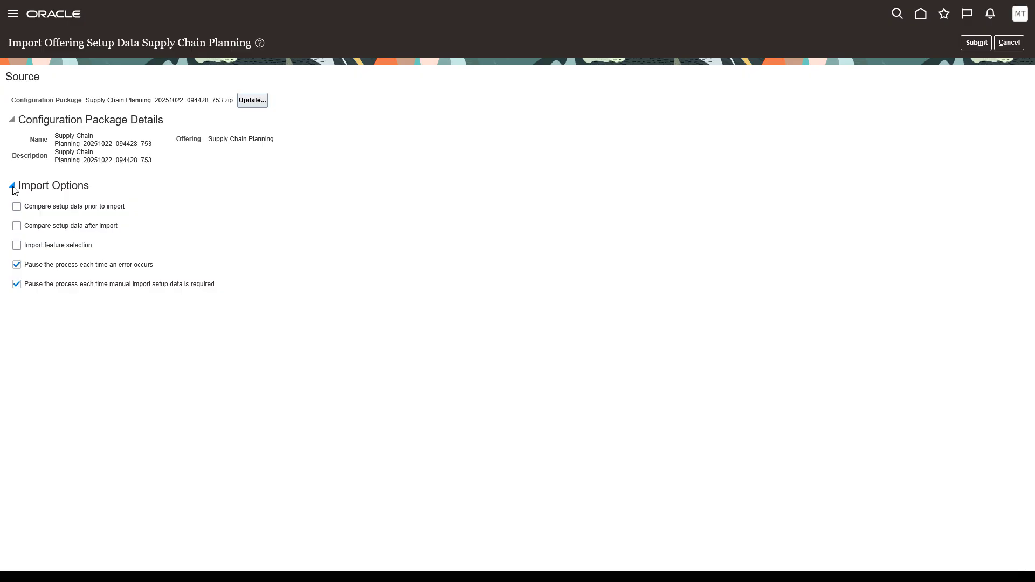
left_click(964, 43)
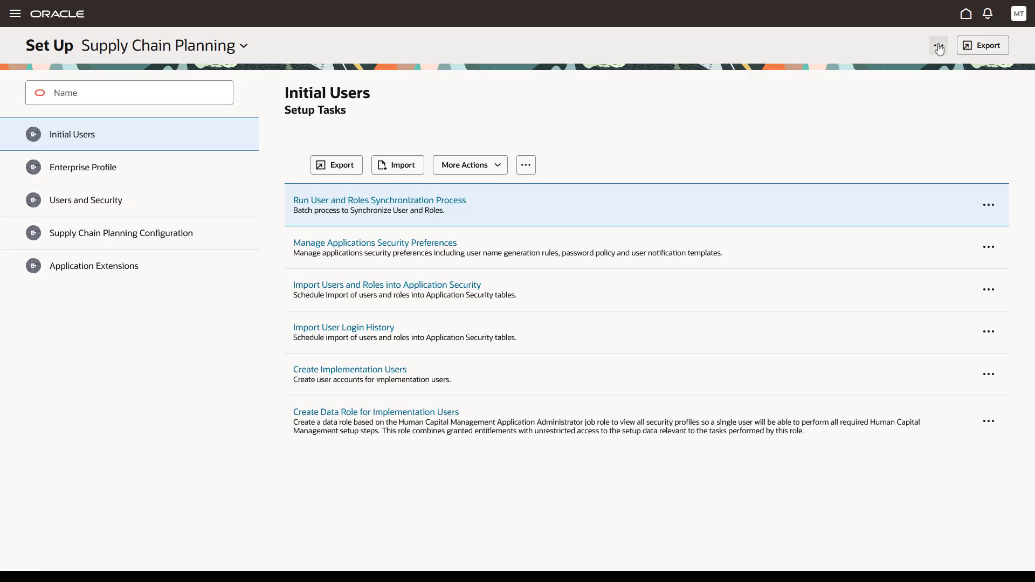
- Open the newest import's results from the import history and view its Run User and Roles Synchronization Process task without submitting it
left_click(938, 45)
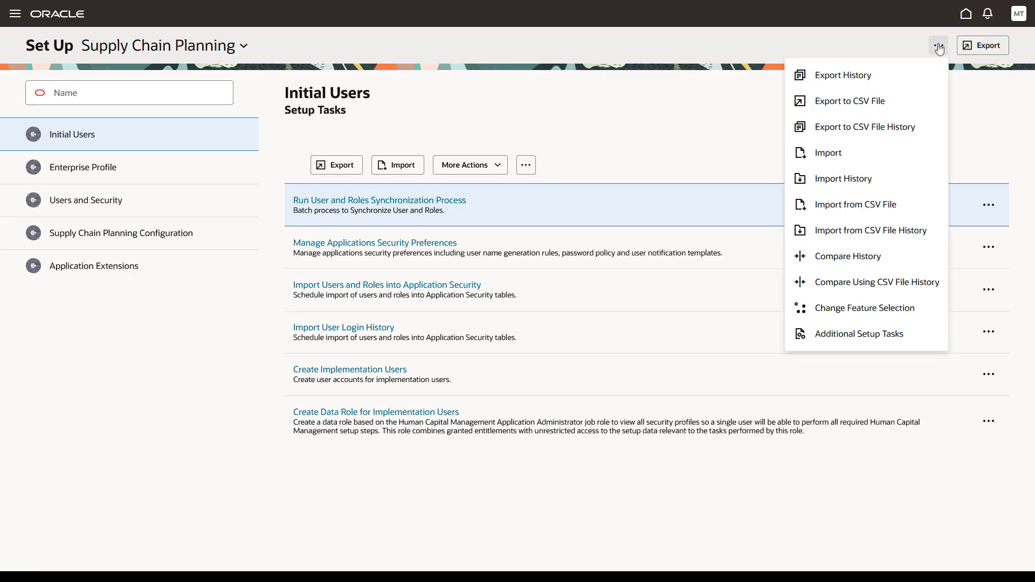
left_click(886, 181)
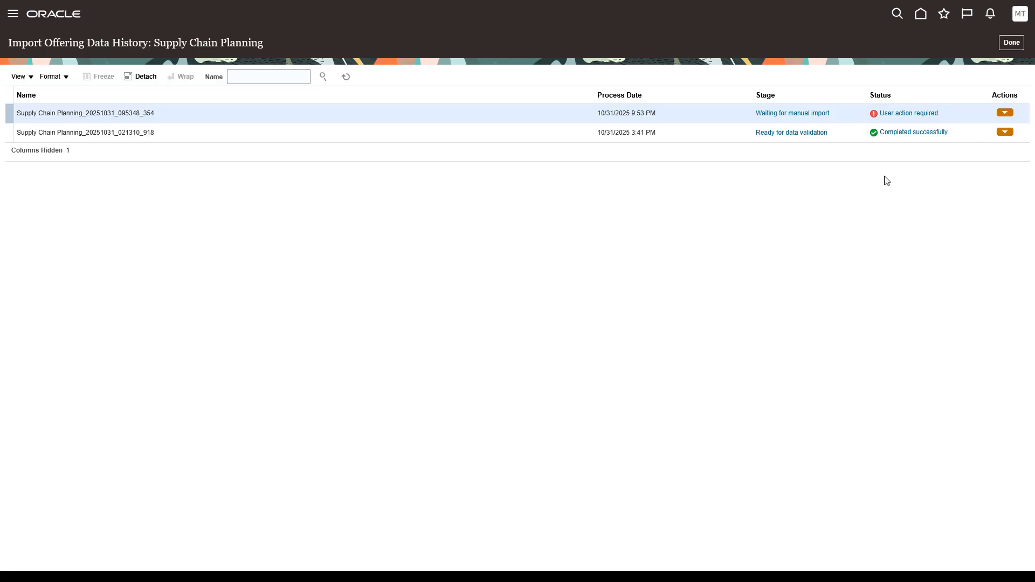
left_click(895, 114)
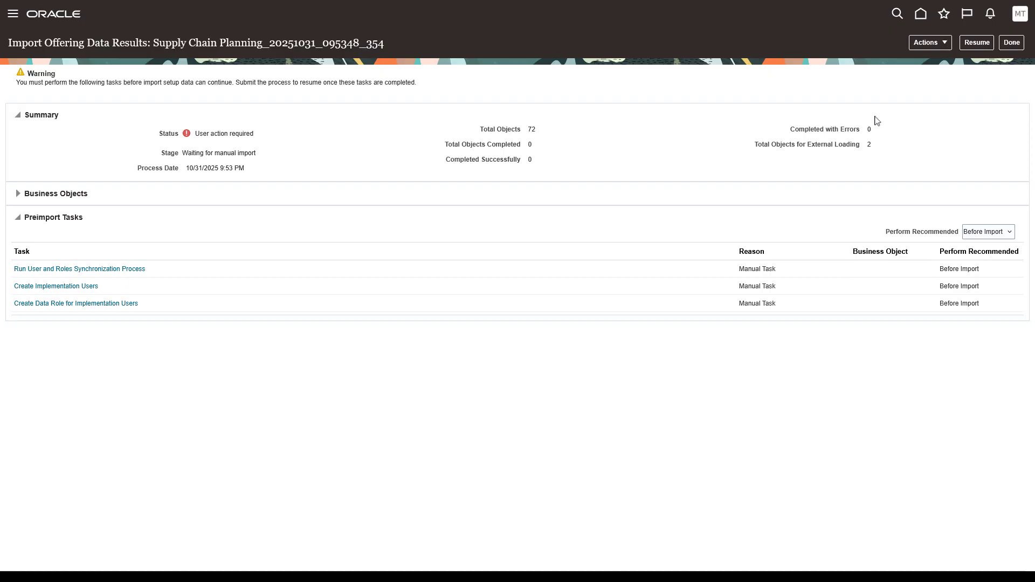
left_click(142, 270)
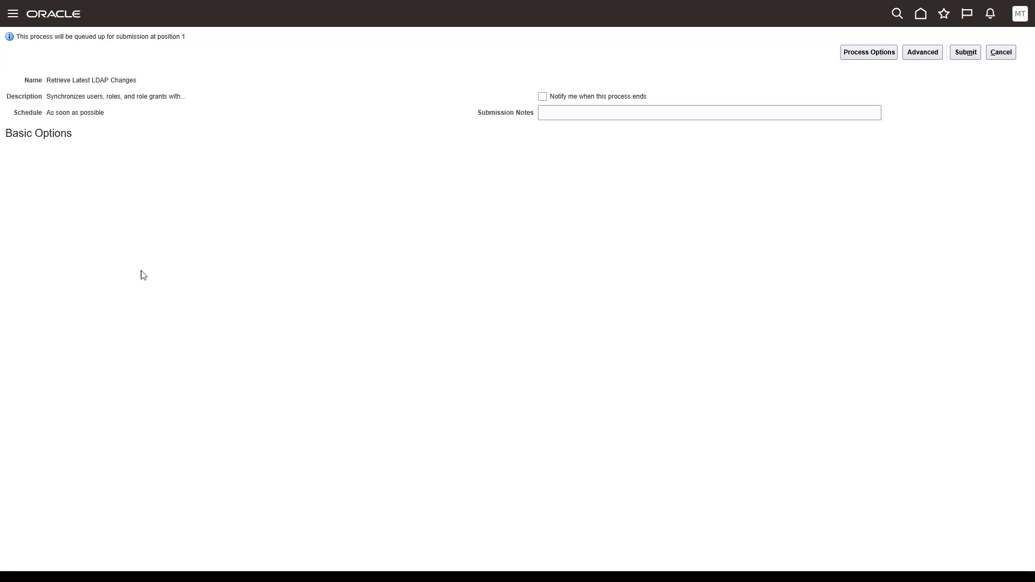
left_click(991, 55)
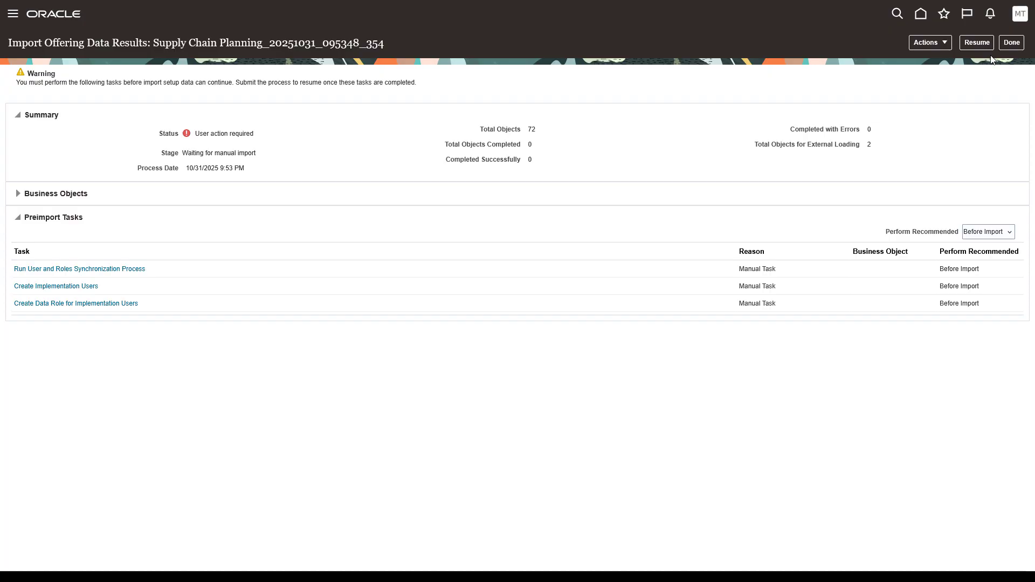
- Resume the paused import with both pause options kept on, and check its progress in the import results
left_click(978, 46)
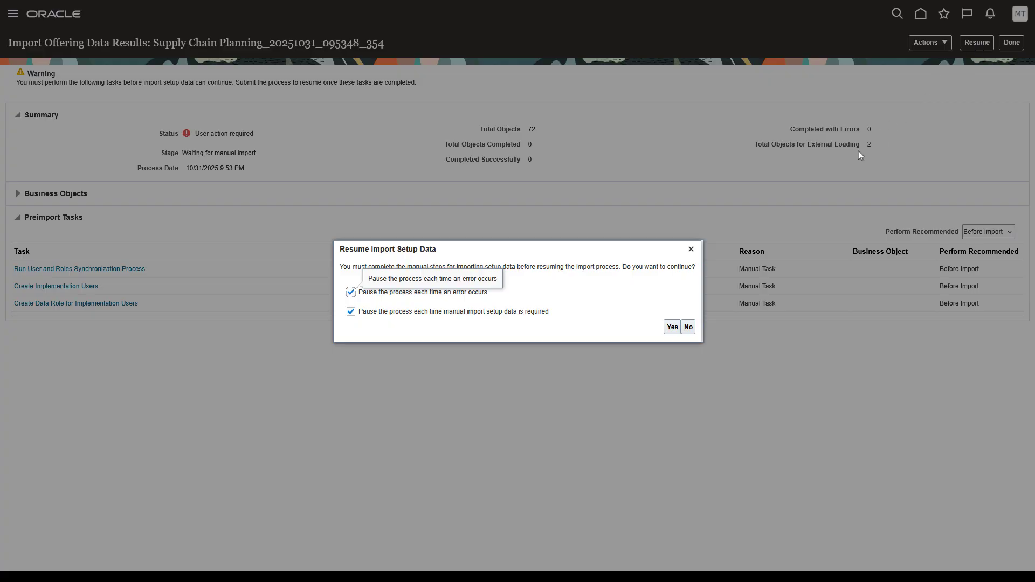
left_click(672, 327)
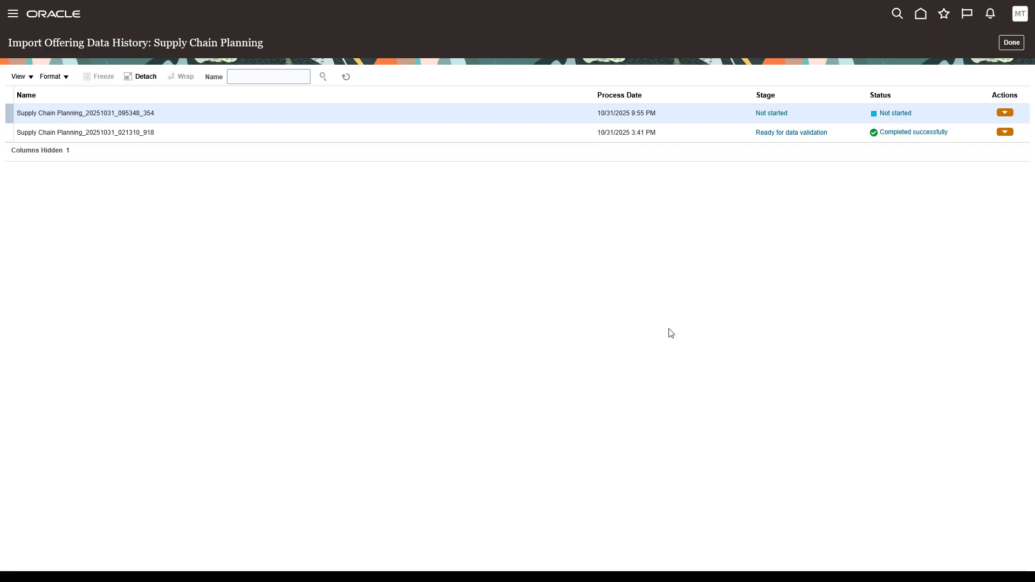
left_click(347, 78)
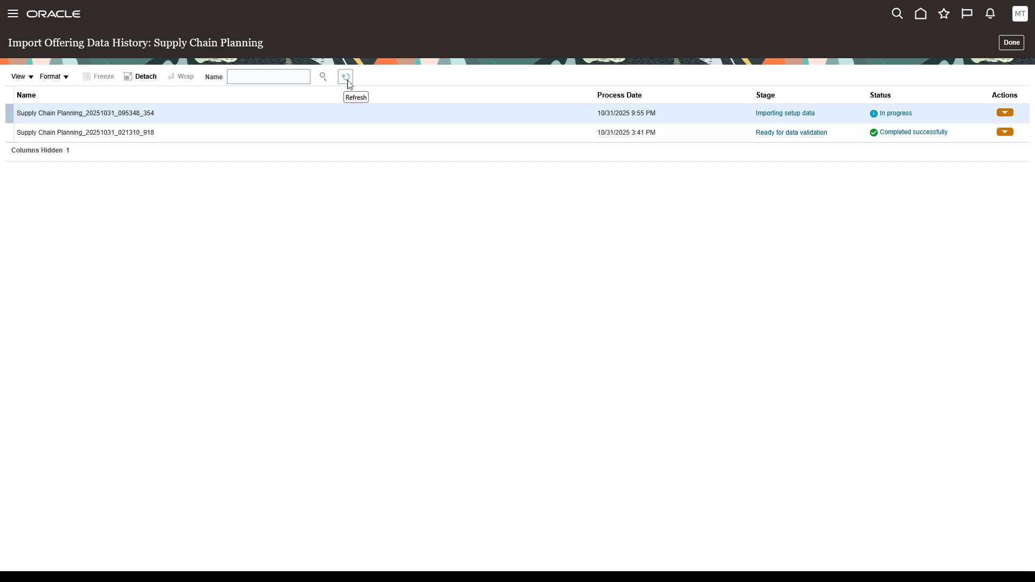
left_click(886, 114)
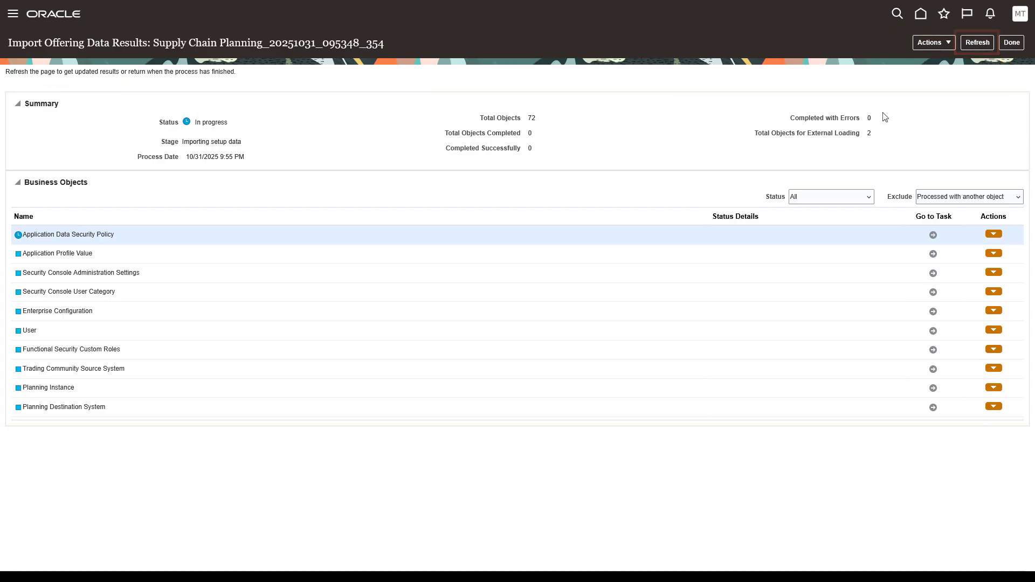
left_click(1010, 47)
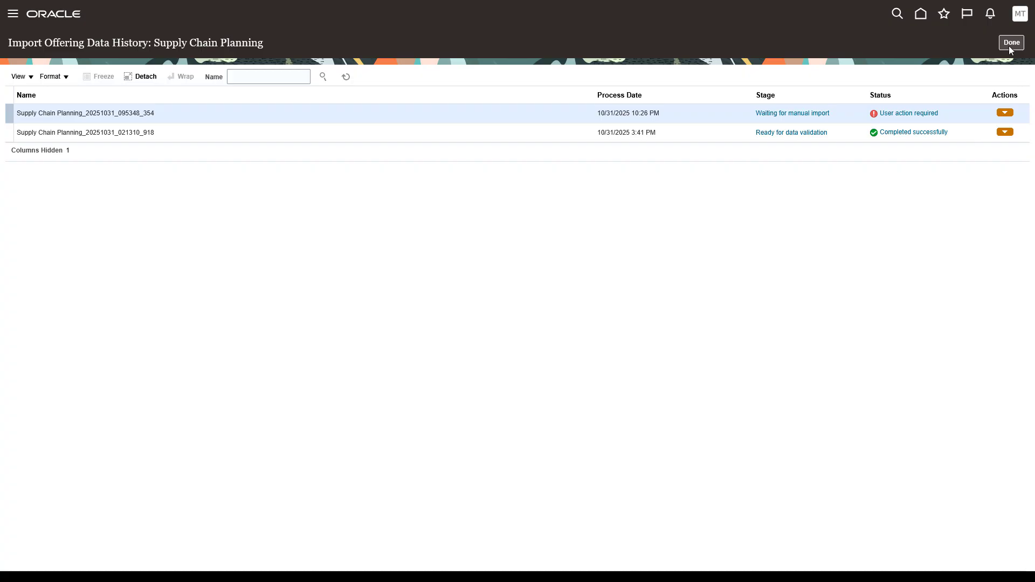
- Open the import waiting for manual loading of the User business object and resume it with both pause options kept on
left_click(905, 115)
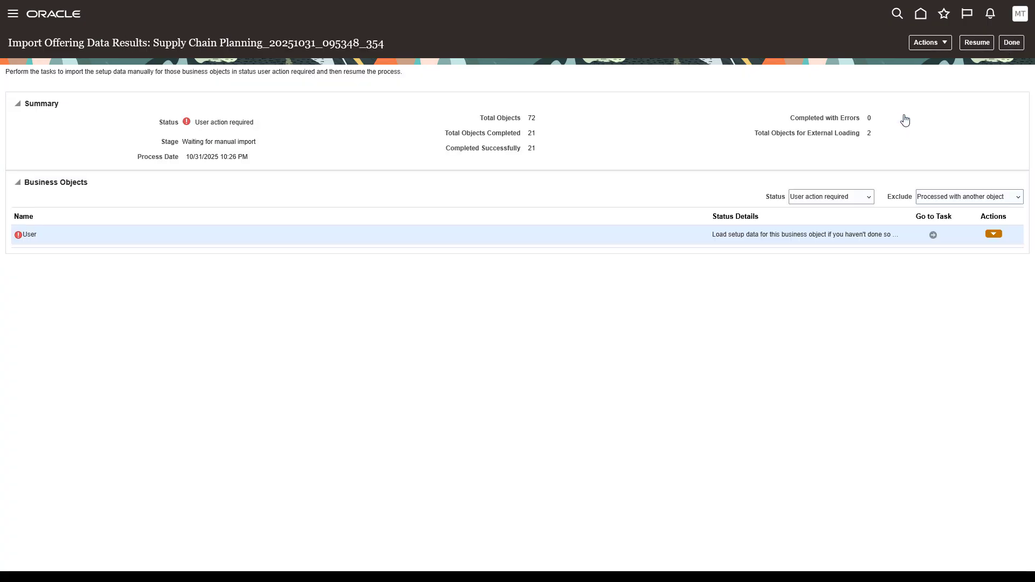
left_click(974, 43)
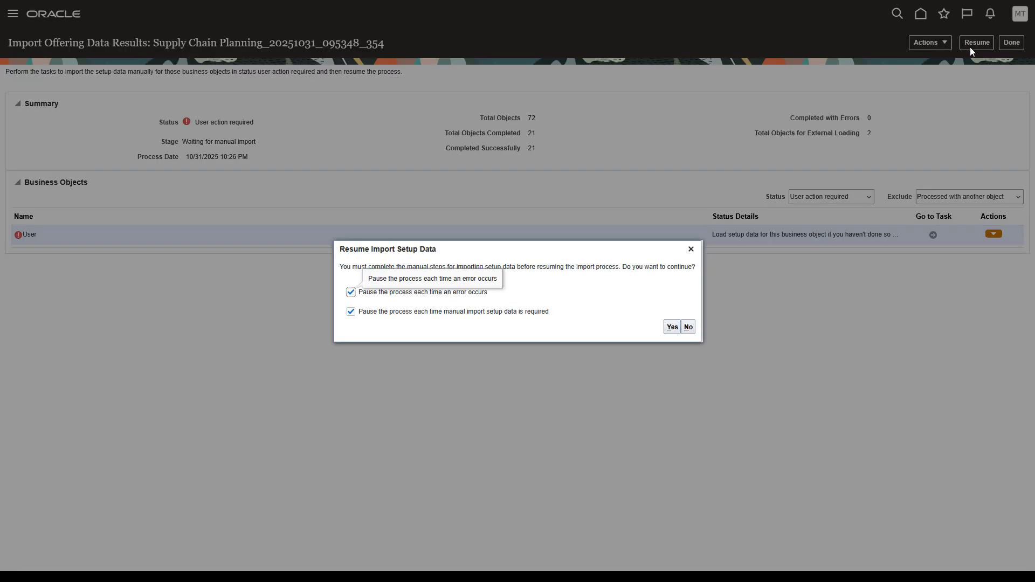
left_click(672, 327)
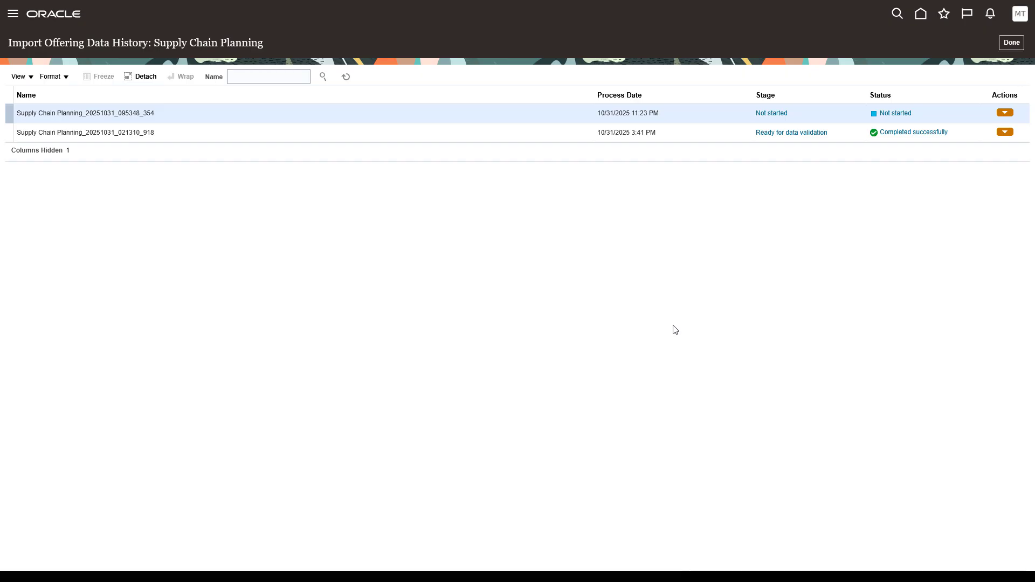
- Refresh the import history, review the newest import's business objects filtered by Completed with errors, and close the results and history
left_click(346, 76)
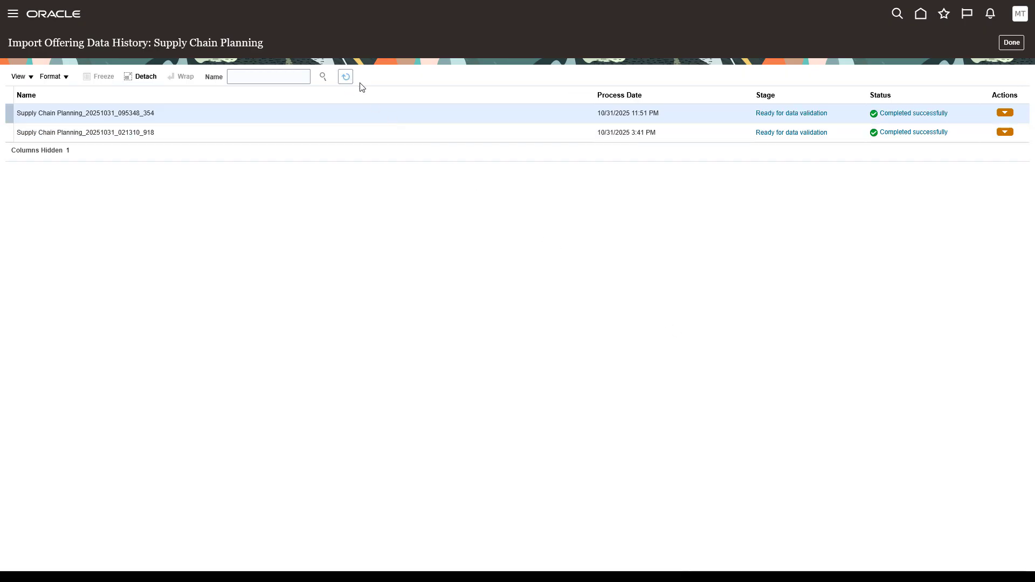
left_click(898, 113)
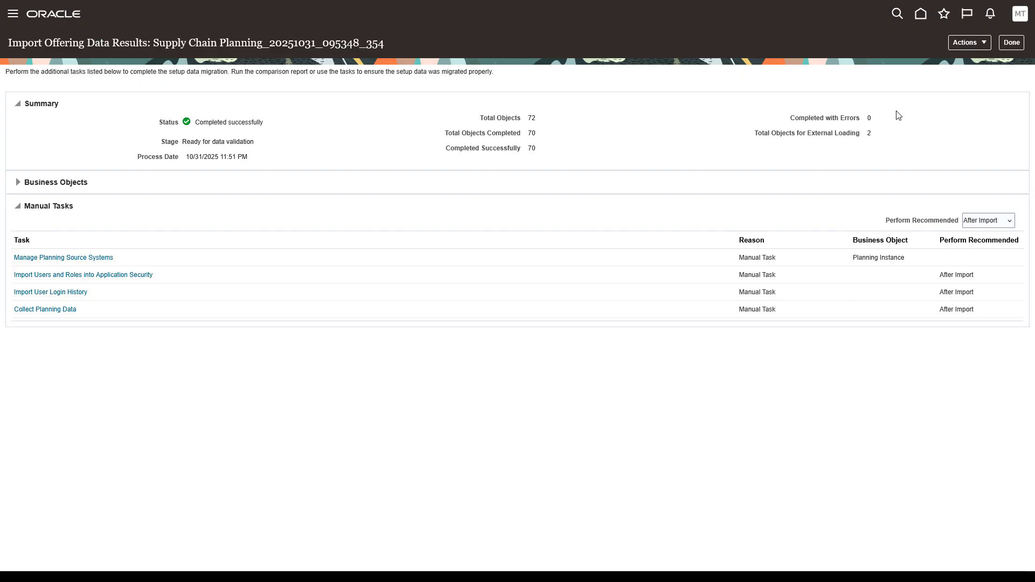
left_click(18, 184)
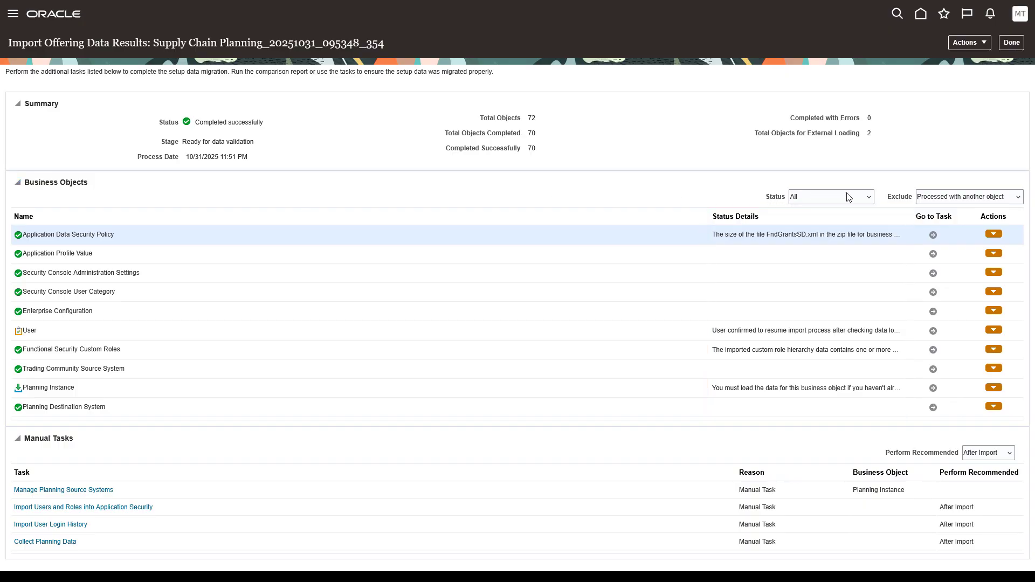
left_click(869, 199)
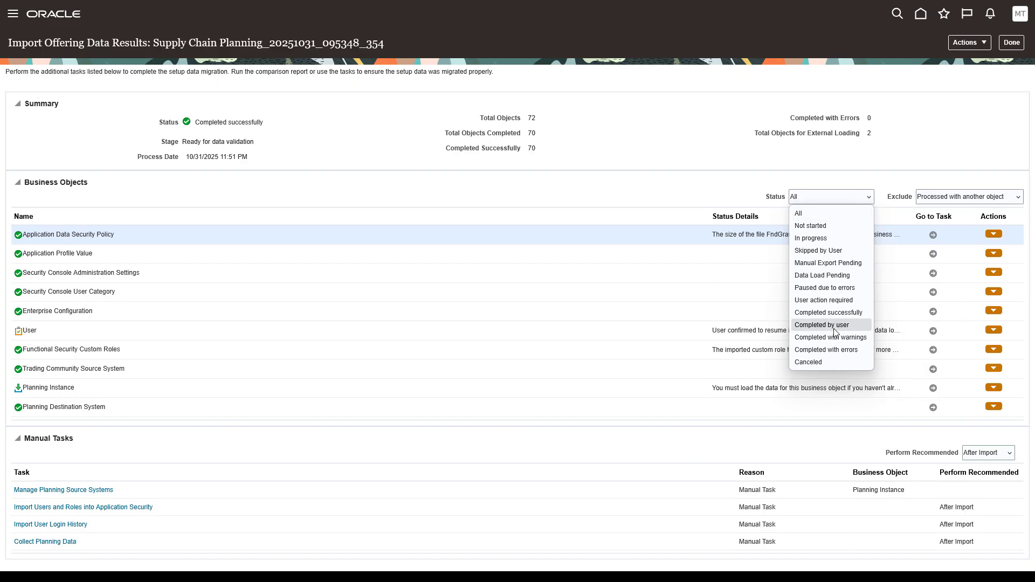
left_click(828, 350)
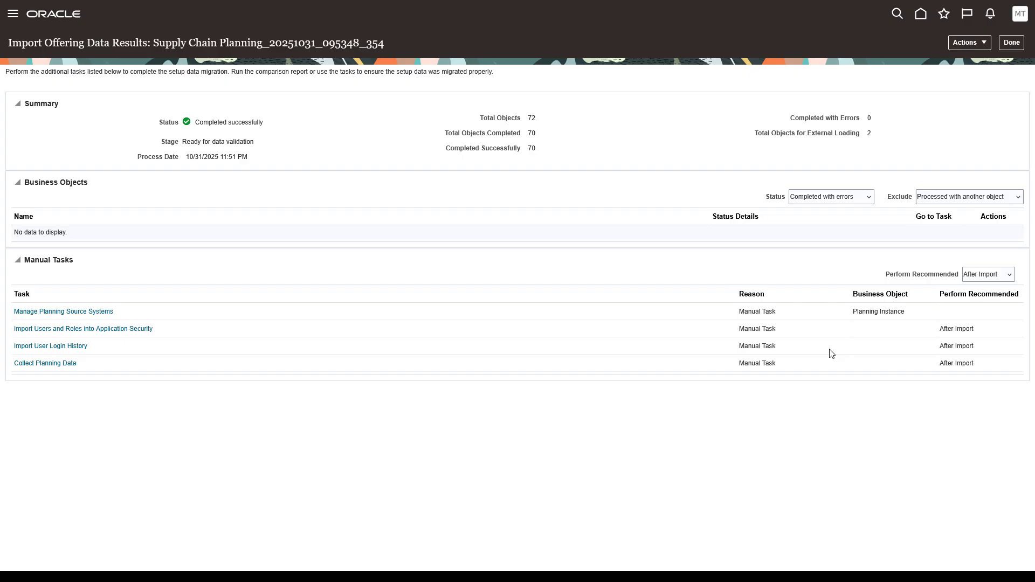
left_click(1017, 47)
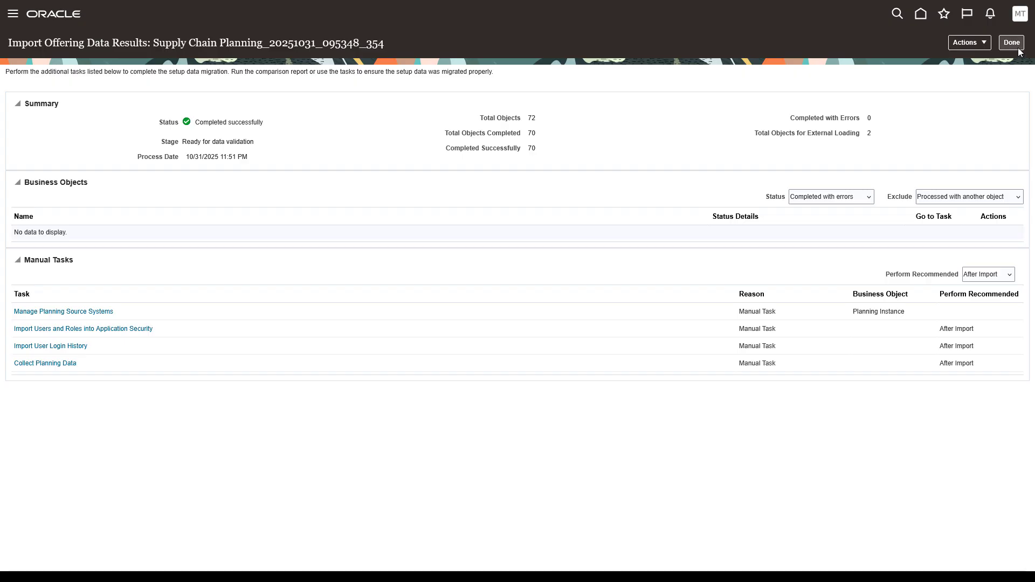
left_click(1005, 46)
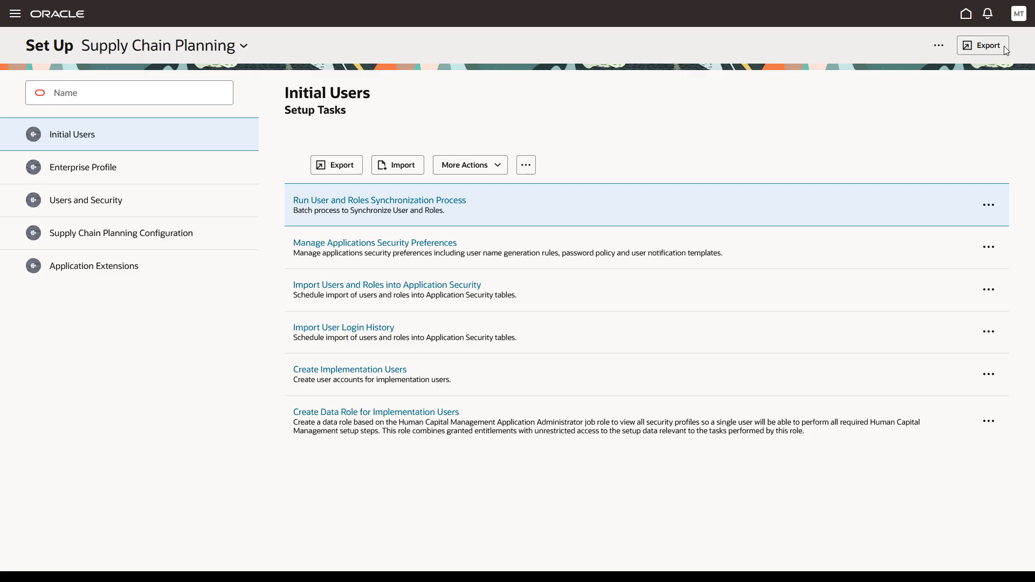
- Show the setup tasks of the Supply Chain Planning Configuration functional area
left_click(197, 232)
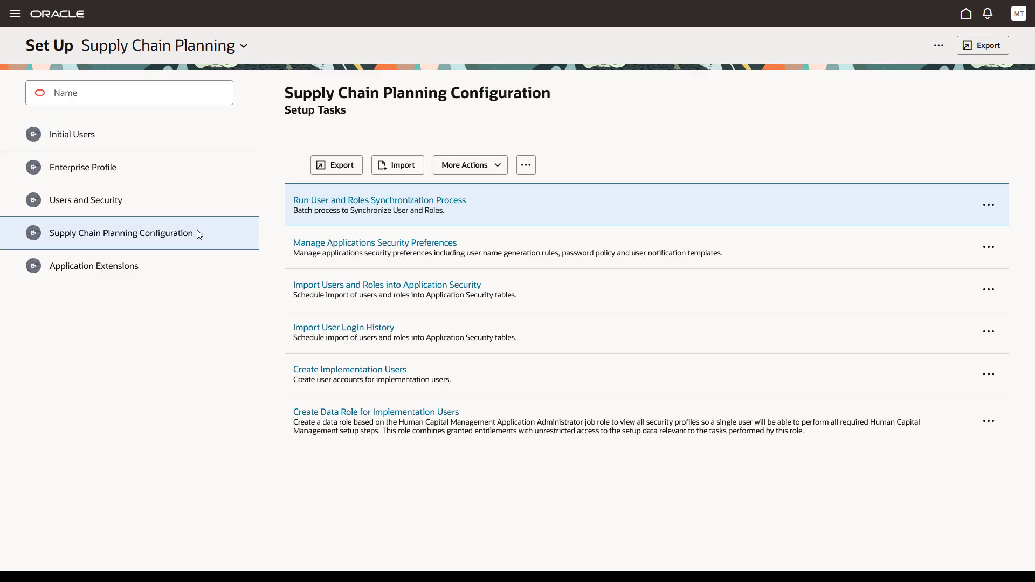